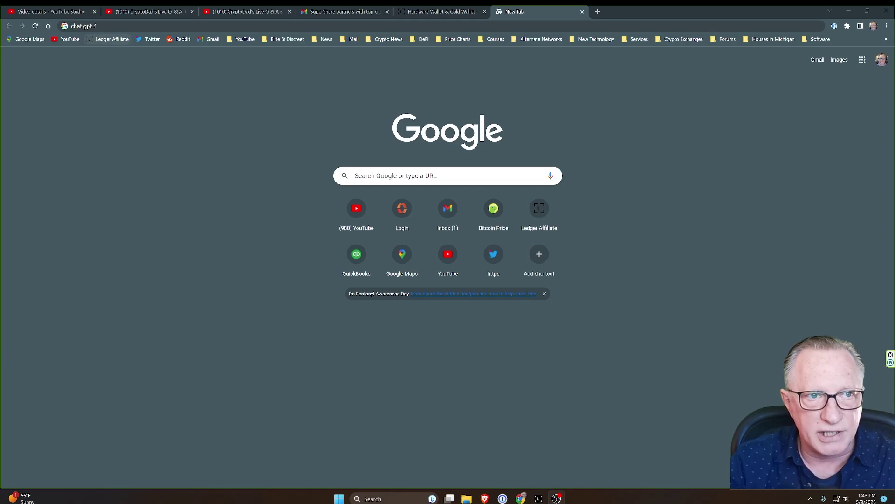
Run the Google search for 'chat gpt 4'.
left_click(97, 25)
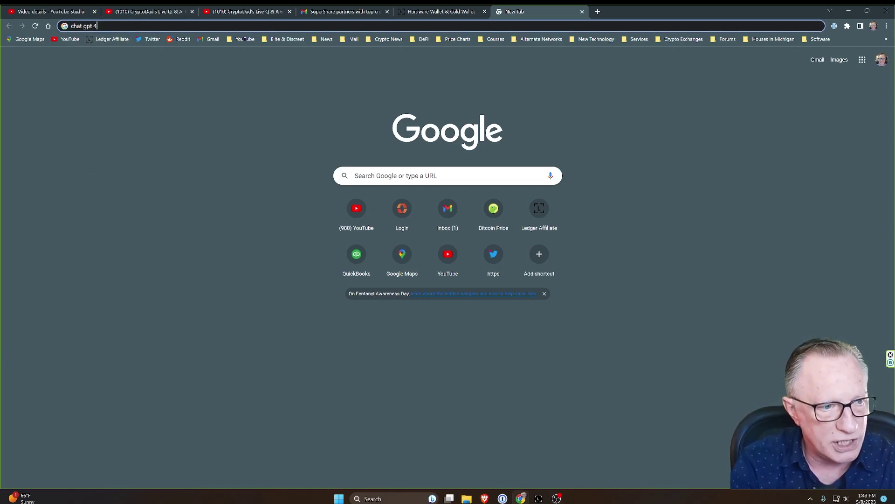
key("Return")
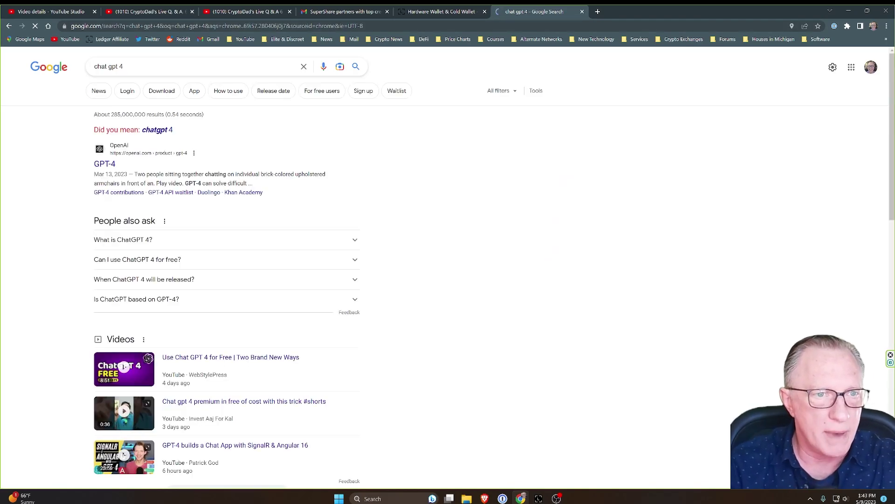
Go from OpenAI's GPT-4 page through the Product menu to ChatGPT Plus in a new tab.
left_click(104, 167)
left_click(204, 61)
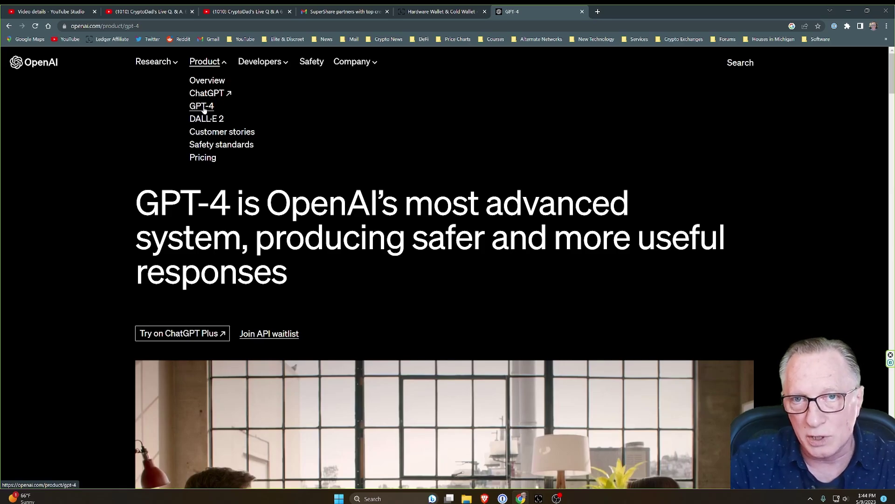
scroll(189, 214, "down", 3)
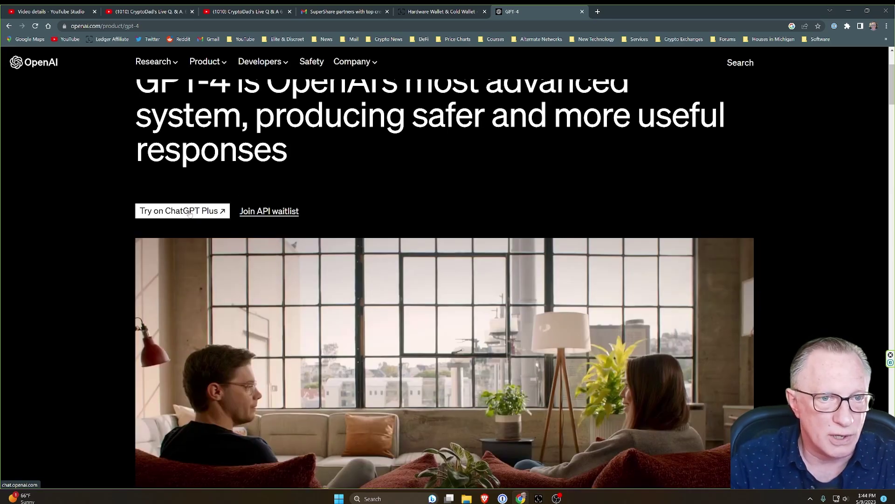
left_click(190, 214)
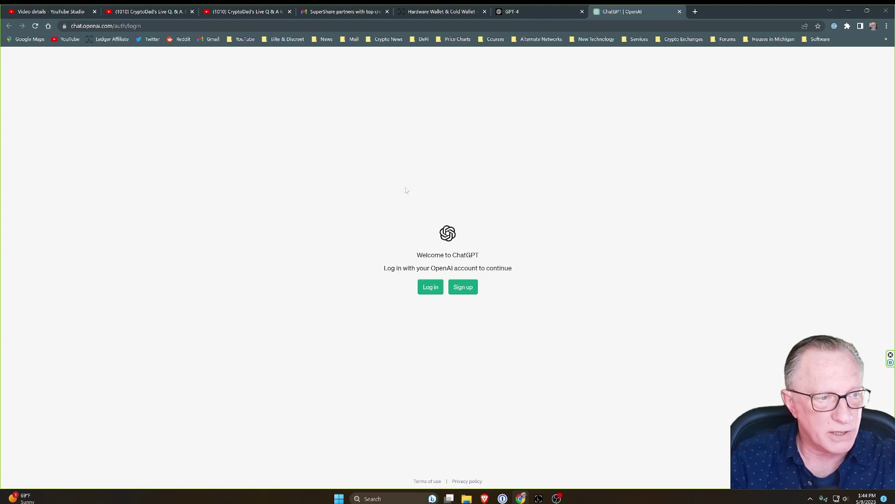
Sign up for ChatGPT using the first Google account.
left_click(466, 289)
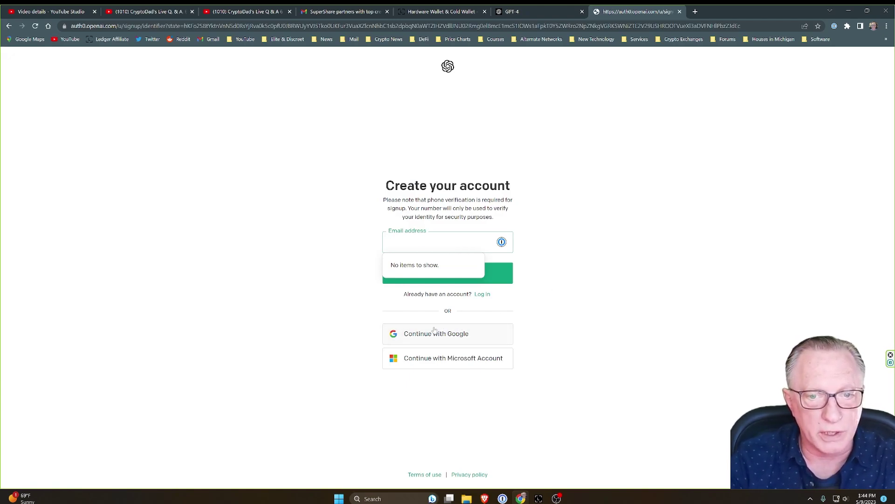
left_click(445, 335)
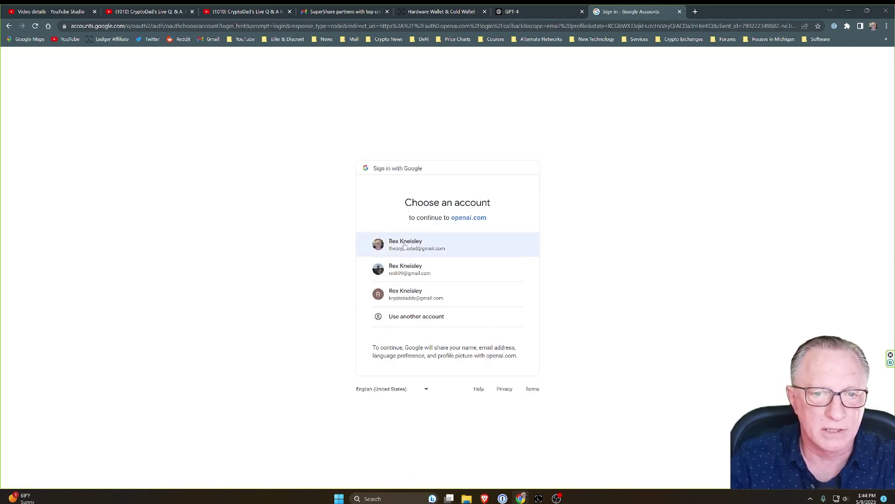
left_click(404, 246)
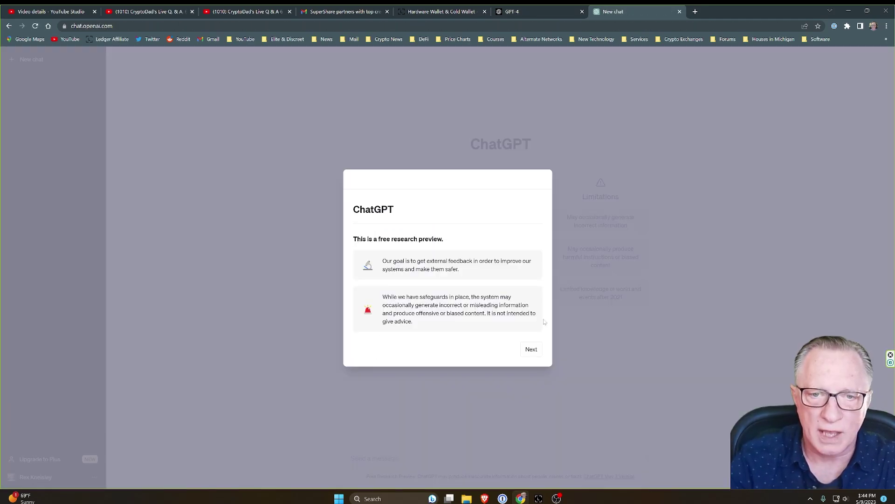
Dismiss the research preview, data collection and final onboarding notices.
left_click(530, 350)
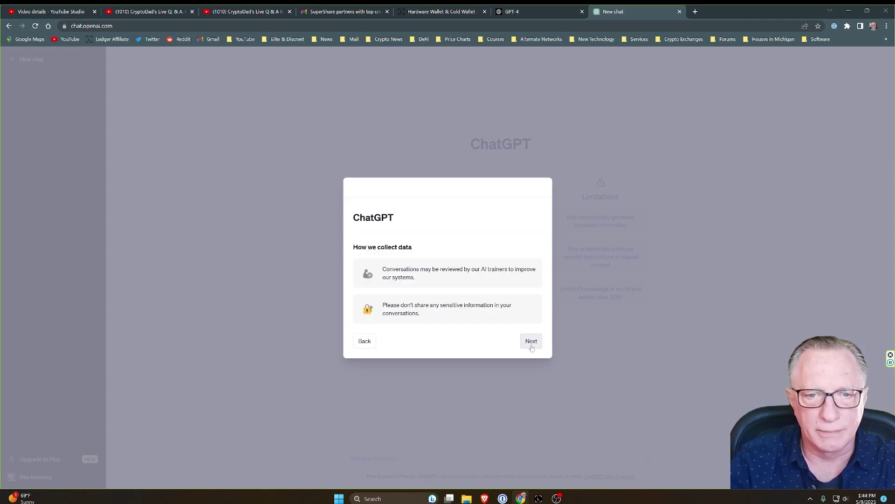
left_click(531, 346)
left_click(534, 345)
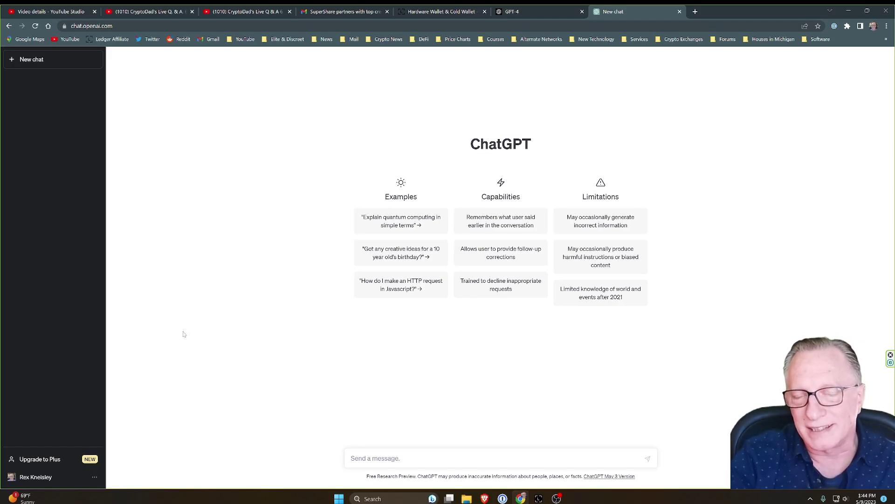
Review the Free and Plus plans in the Your plan dialog, then close it without upgrading.
left_click(52, 459)
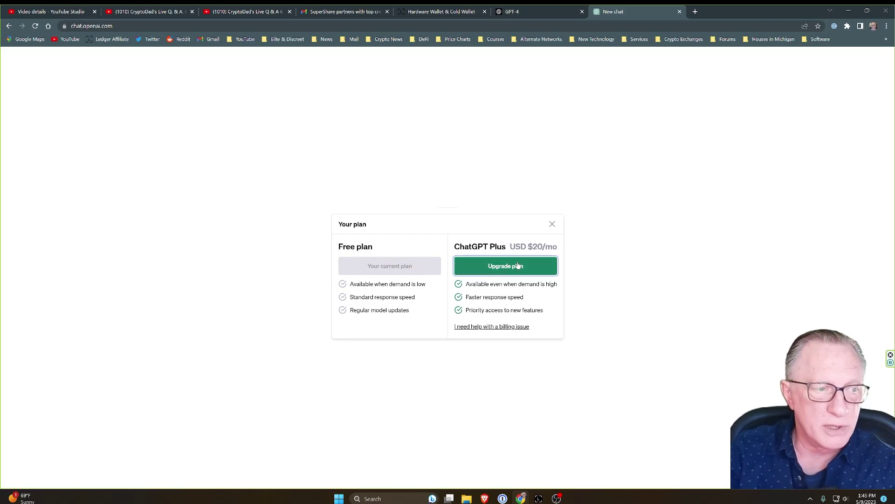
left_click(552, 224)
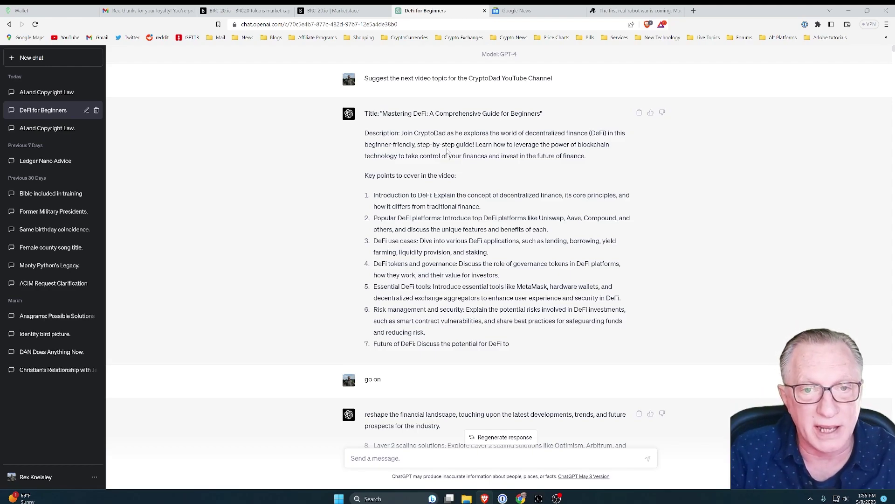
Scroll the DeFi for Beginners chat down to the five shorter video topic ideas.
scroll(447, 151, "down", 3)
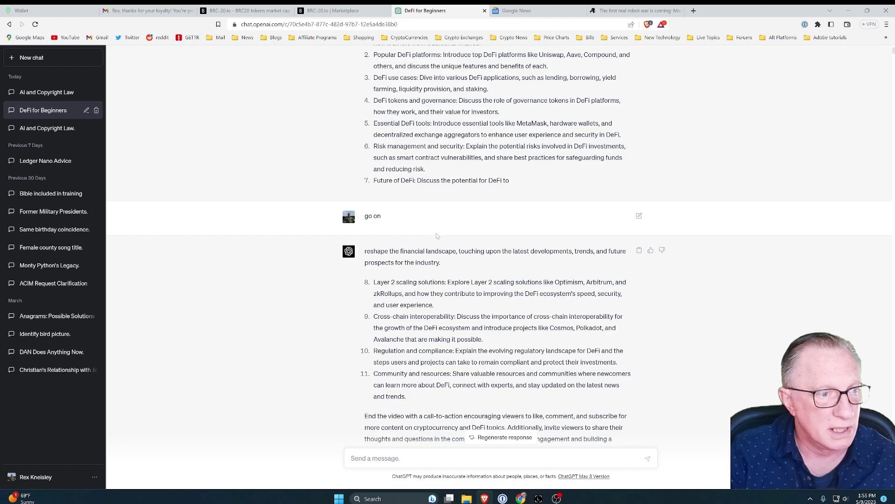
scroll(429, 226, "down", 3)
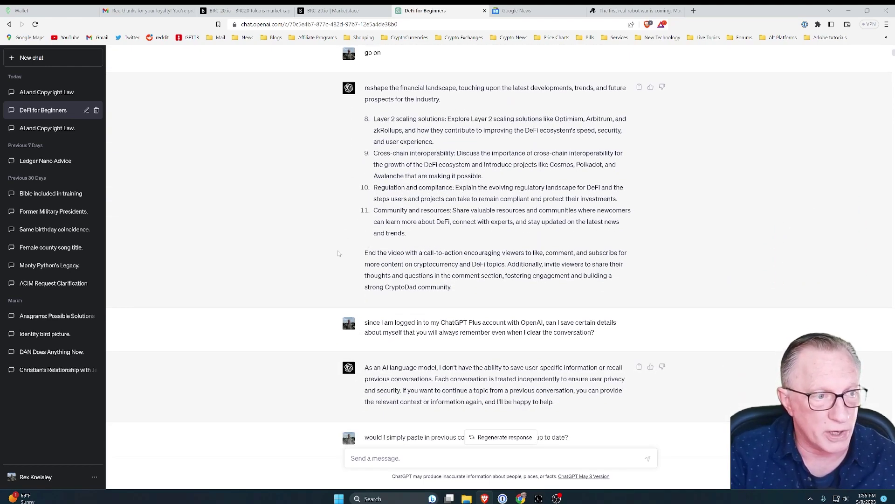
scroll(430, 264, "down", 5)
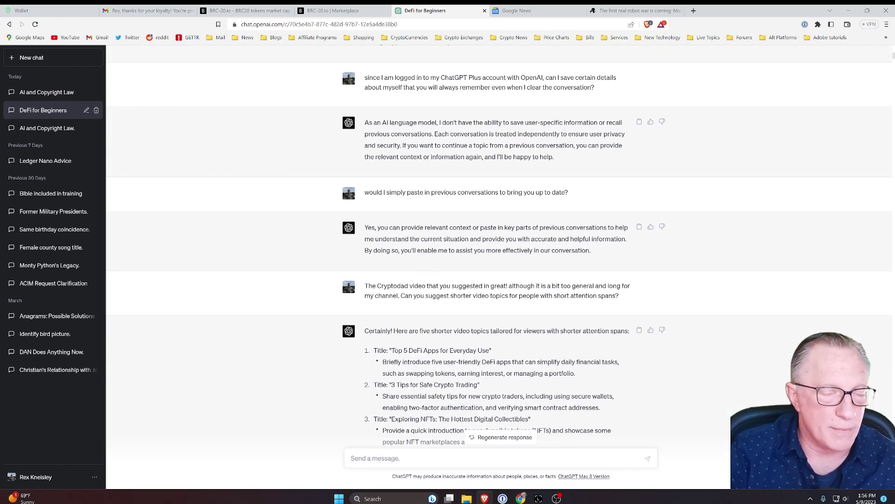
scroll(427, 201, "down", 3)
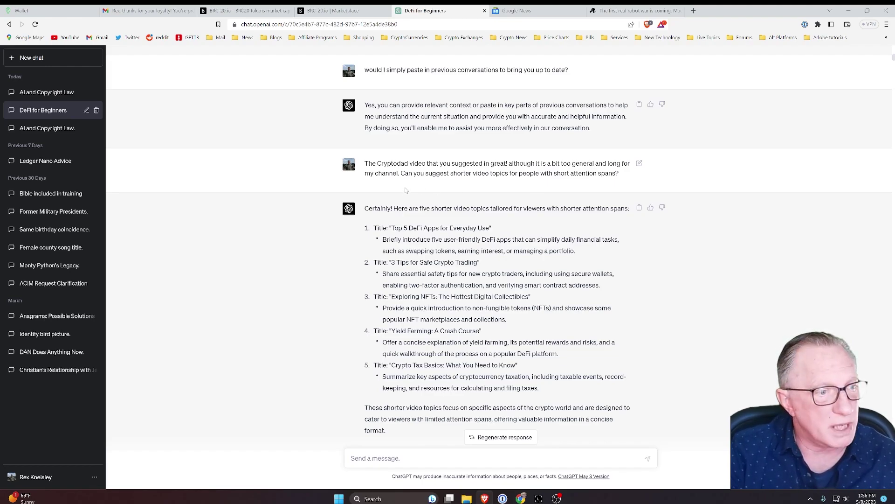
scroll(444, 201, "down", 3)
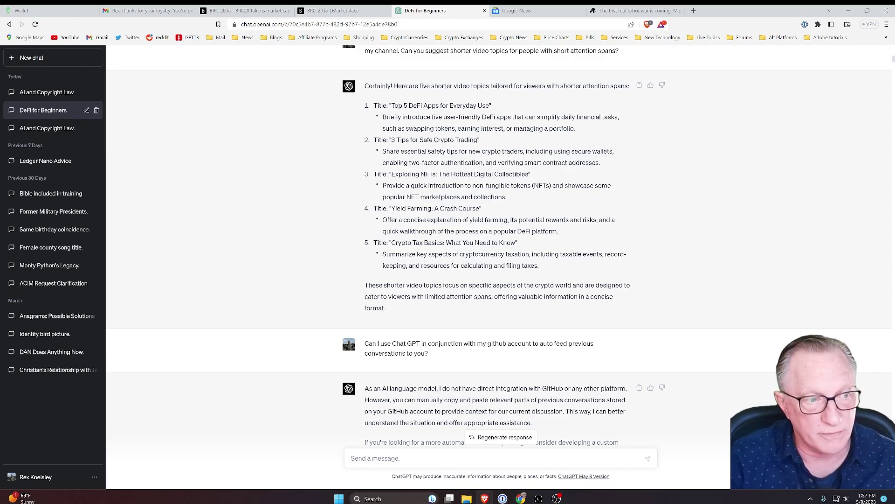
Scroll past the old description links to the 'Navigating the DeFi Landscape' six-point agenda.
scroll(500, 247, "down", 10)
scroll(499, 246, "up", 1)
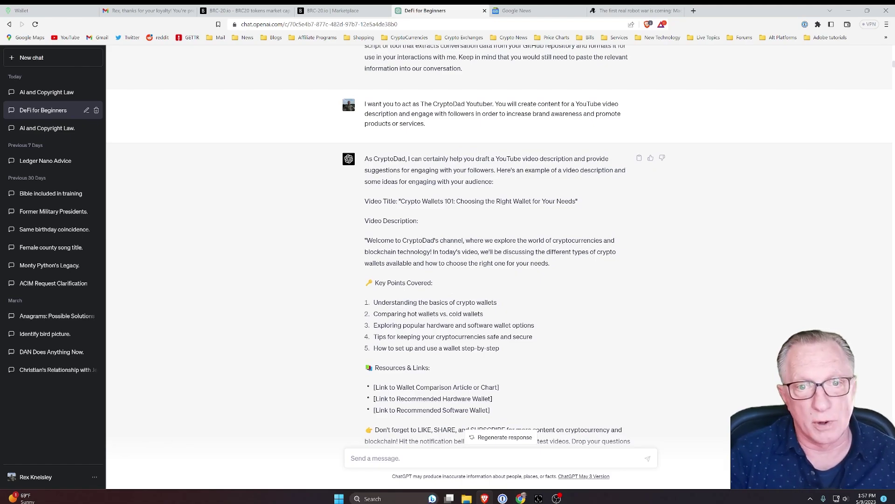
scroll(559, 241, "down", 3)
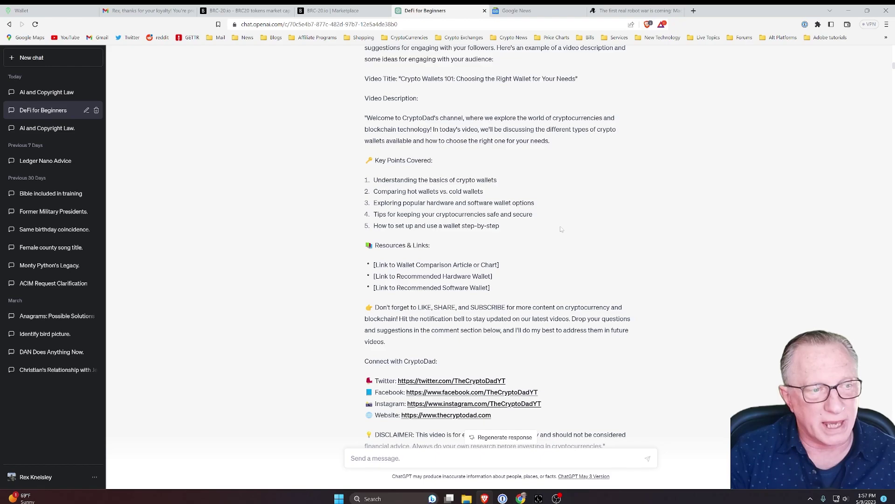
scroll(561, 229, "down", 2)
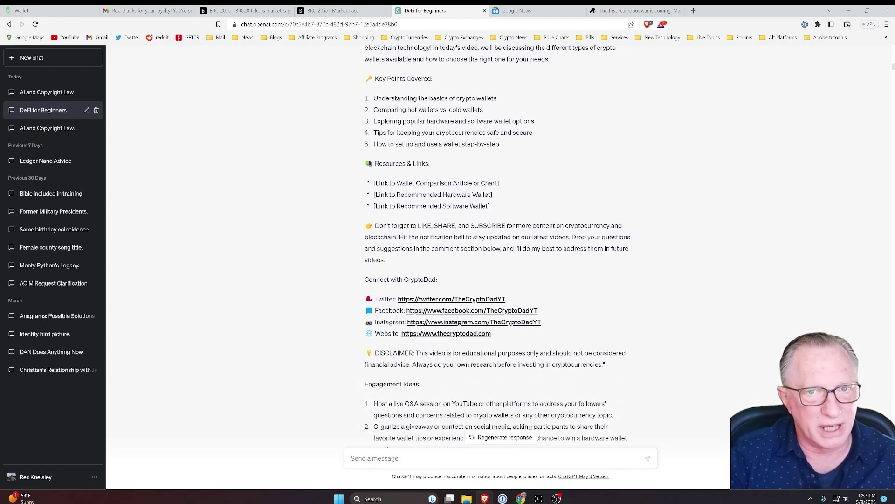
scroll(526, 223, "up", 5)
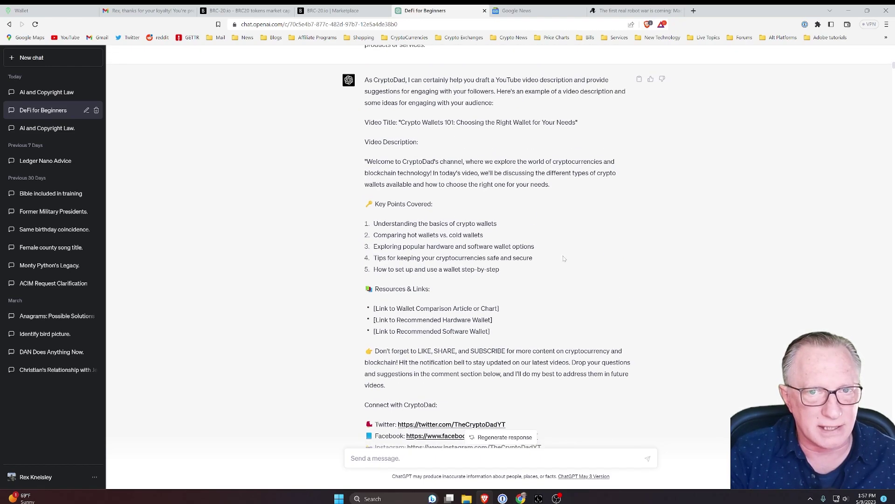
scroll(566, 261, "down", 10)
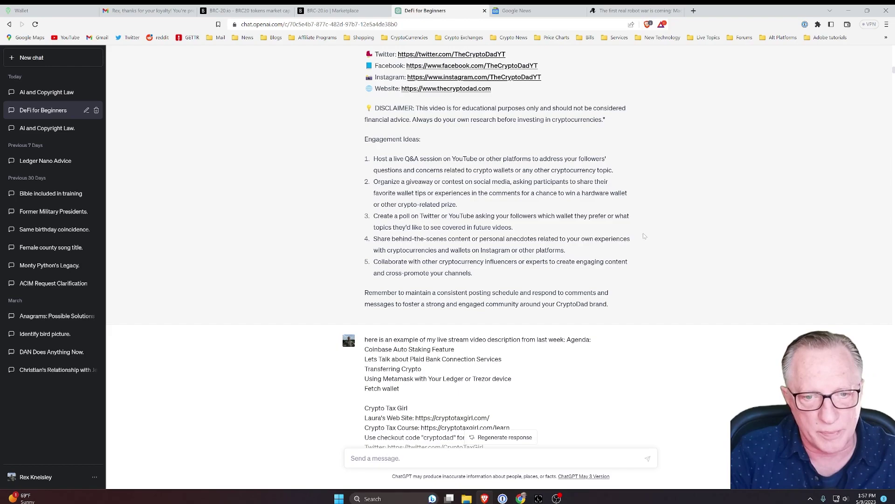
scroll(640, 239, "down", 7)
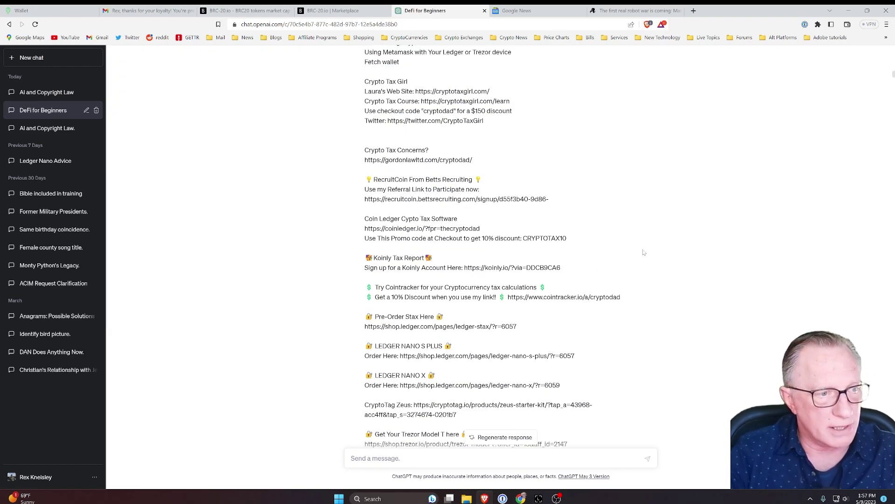
scroll(631, 252, "down", 3)
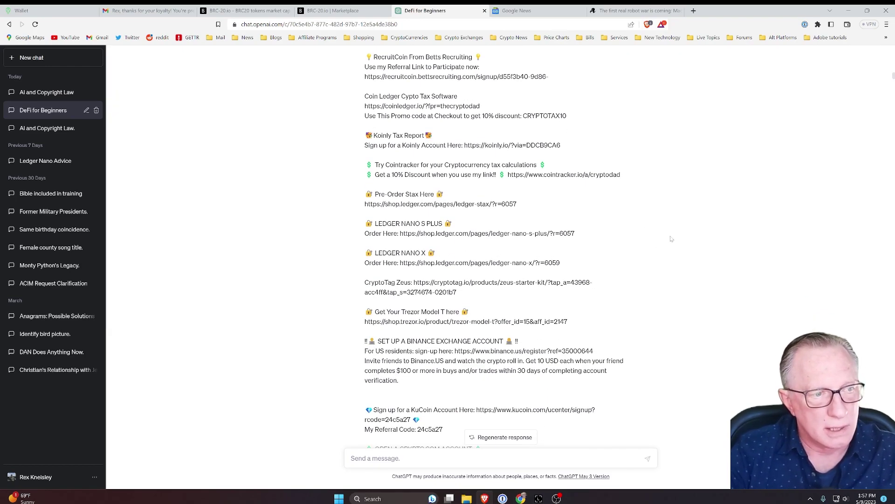
scroll(670, 252, "down", 5)
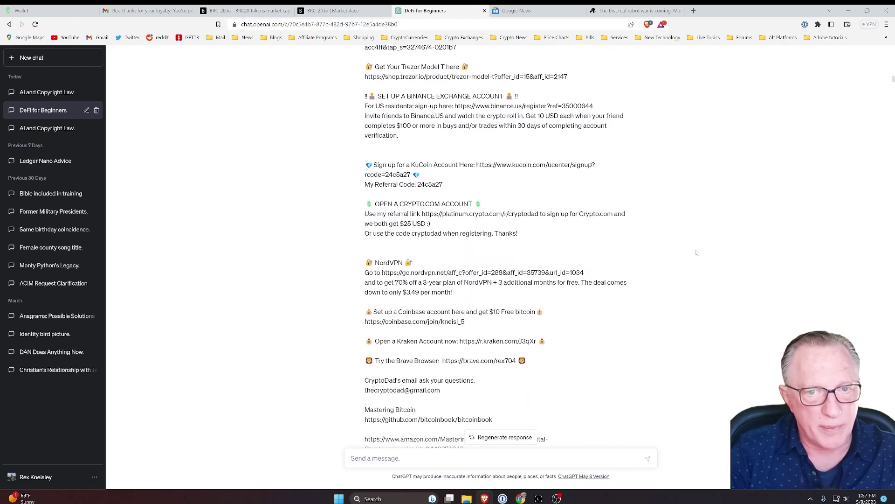
scroll(696, 252, "down", 15)
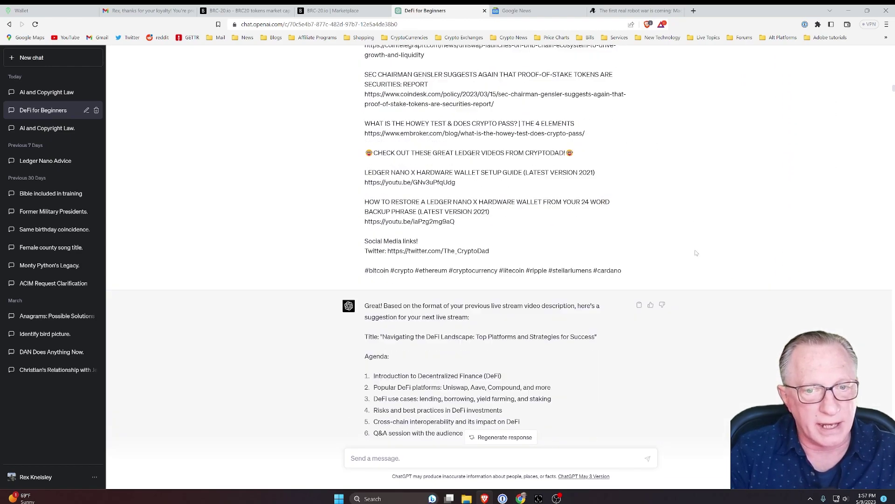
scroll(696, 253, "down", 4)
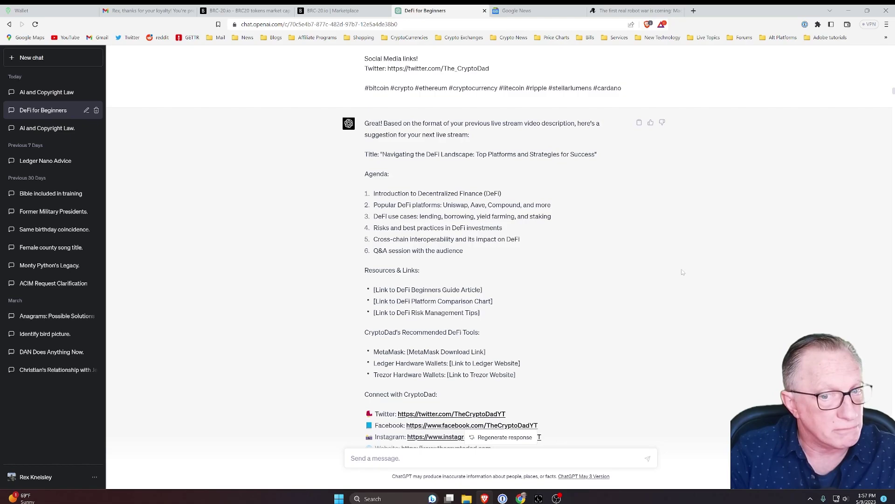
Review the 40-hour and 20-hour weekly schedules, highlighting the Monday 1:00 PM lunch break.
scroll(683, 272, "down", 15)
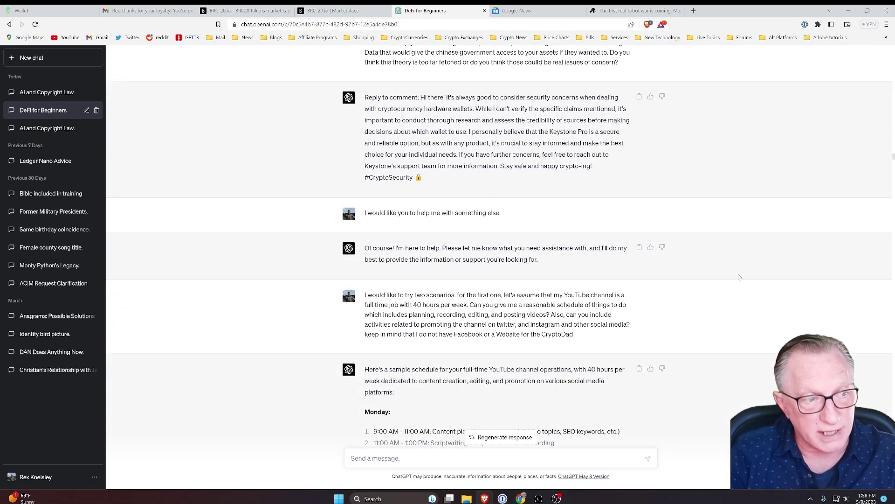
scroll(740, 274, "down", 3)
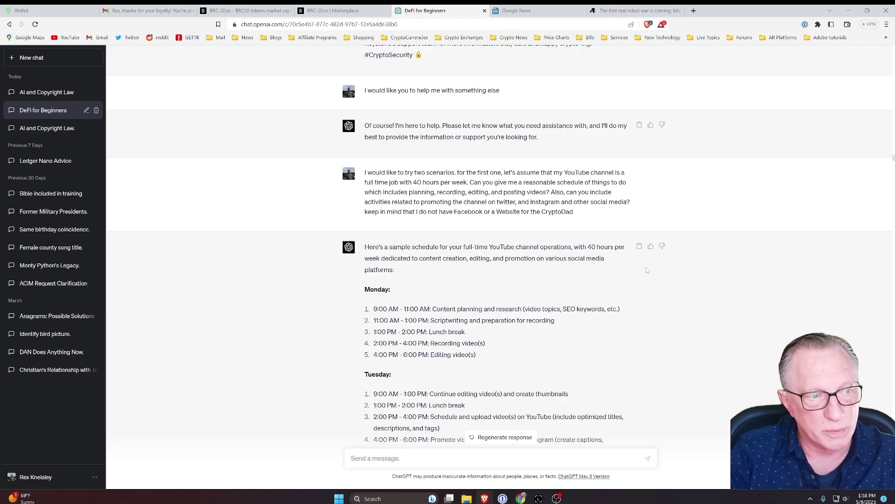
scroll(686, 265, "down", 3)
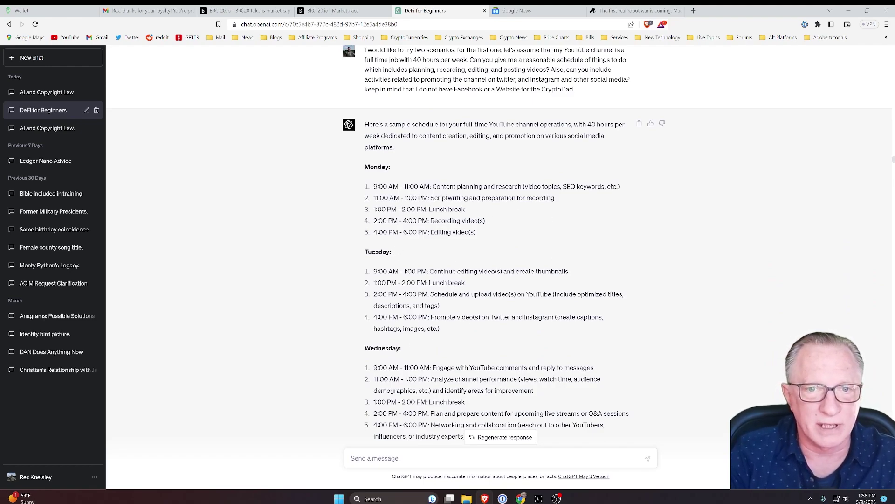
left_click_drag(375, 212, 484, 216)
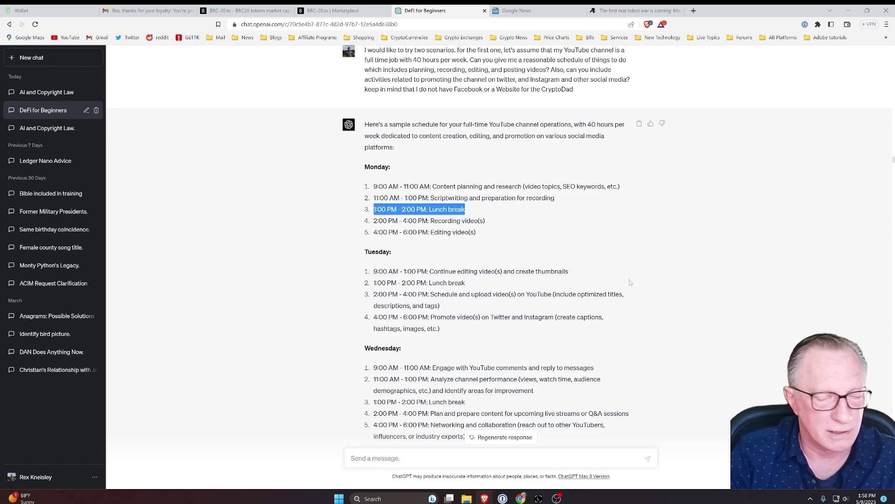
scroll(629, 282, "down", 5)
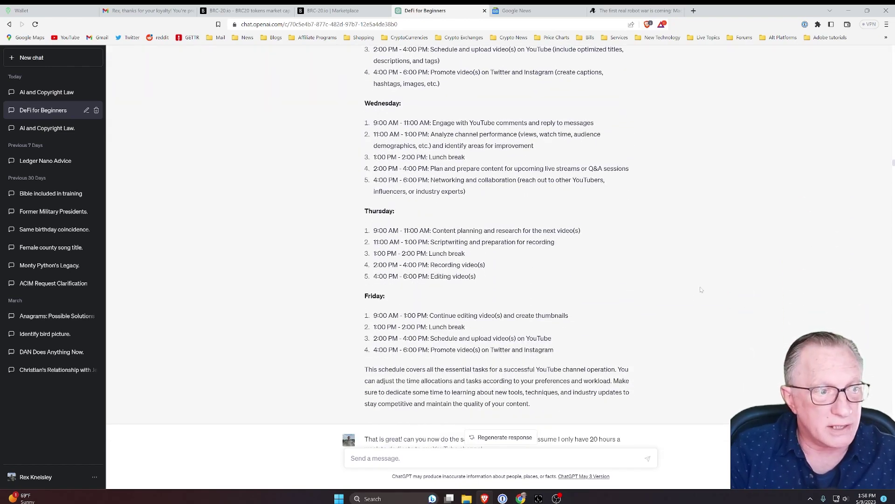
scroll(704, 287, "down", 4)
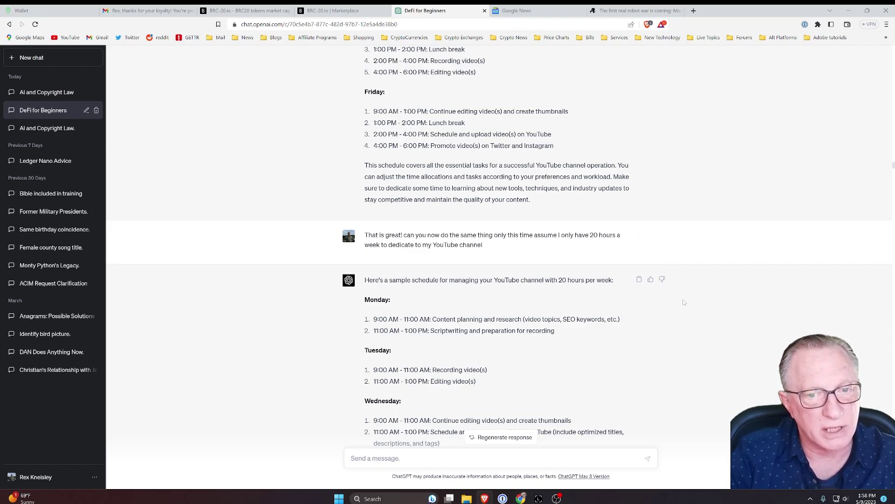
scroll(684, 303, "down", 4)
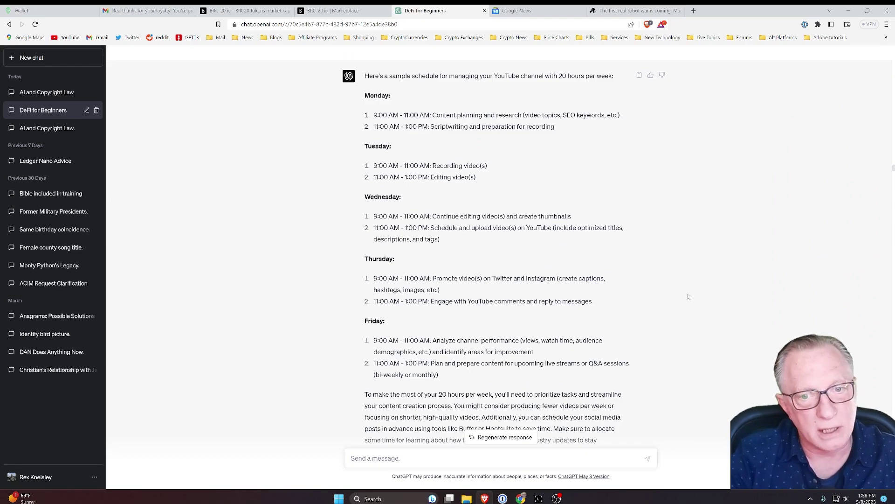
scroll(690, 294, "down", 3)
Read the Crypto Wallets 101 outline, then the live stream tweet and Instagram post replies.
scroll(691, 292, "down", 2)
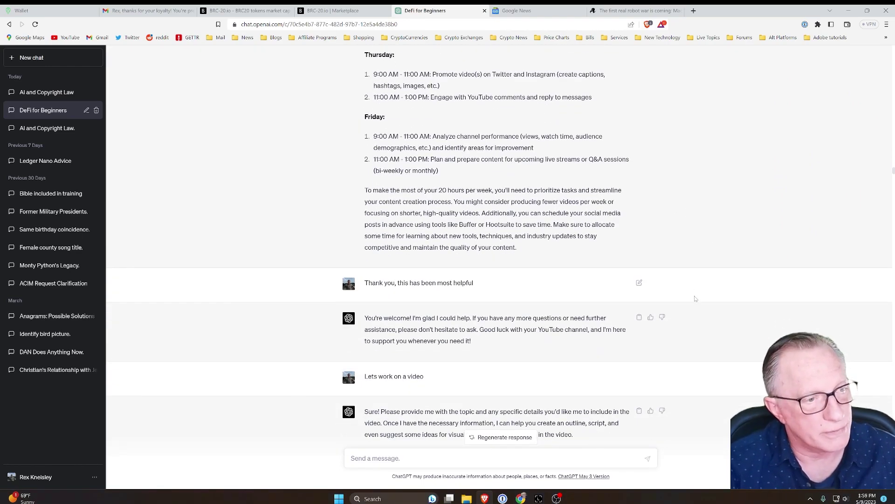
scroll(695, 297, "down", 4)
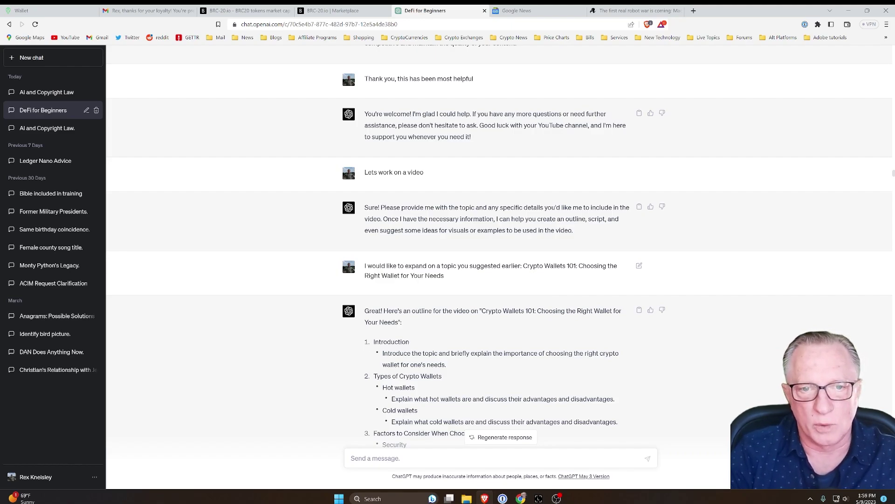
scroll(751, 299, "down", 5)
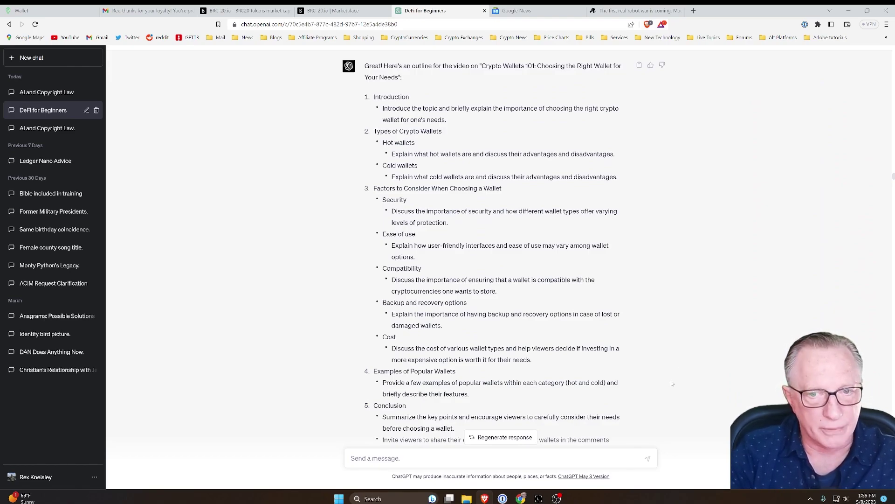
scroll(671, 382, "down", 8)
scroll(682, 313, "down", 10)
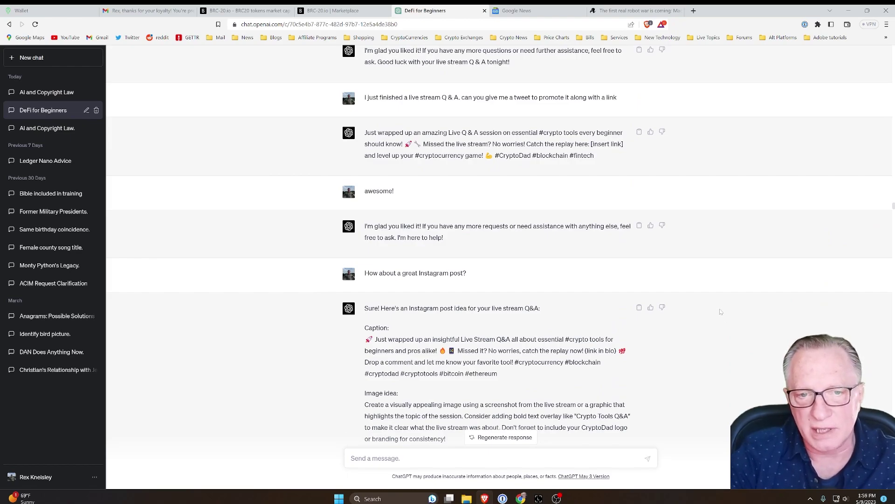
scroll(724, 315, "up", 3)
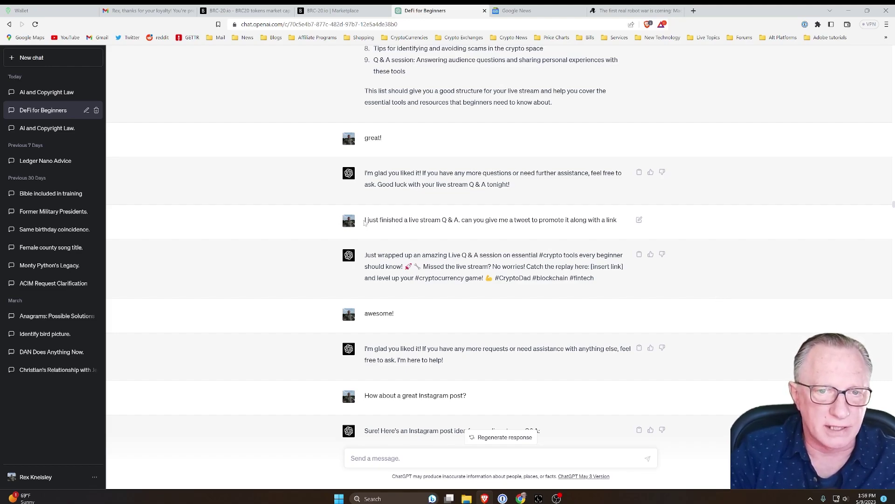
left_click_drag(365, 220, 626, 224)
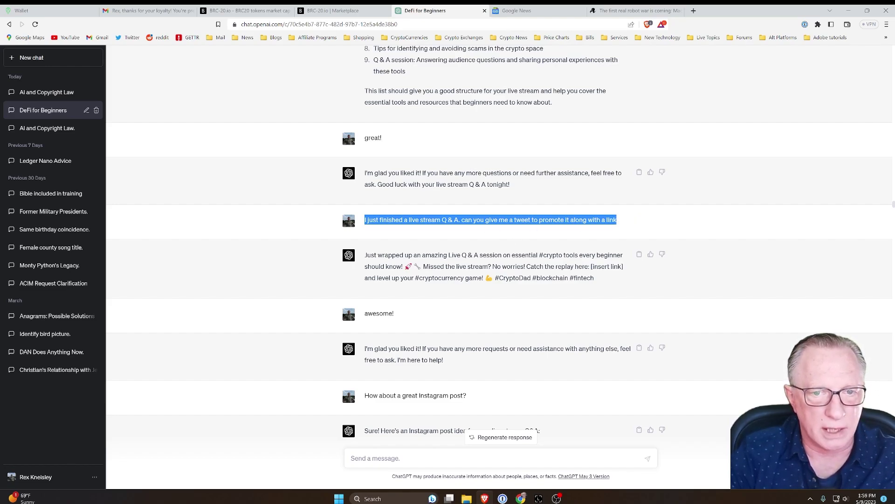
left_click_drag(366, 255, 612, 289)
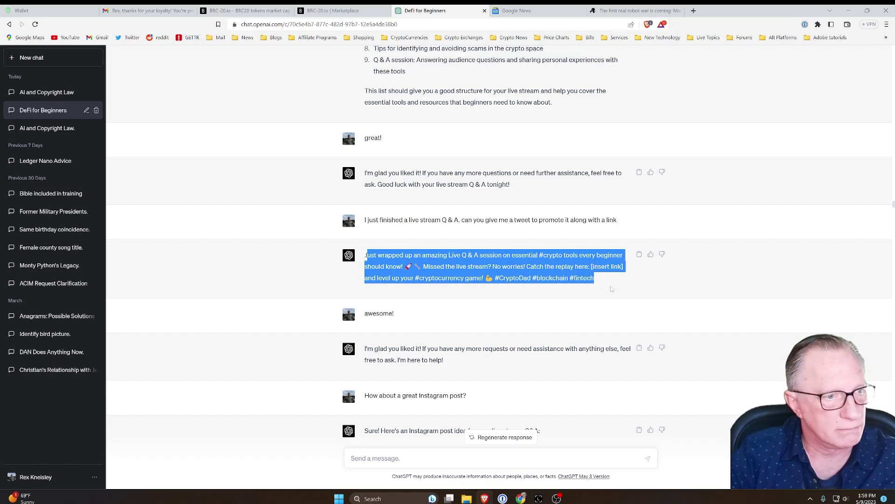
left_click(625, 294)
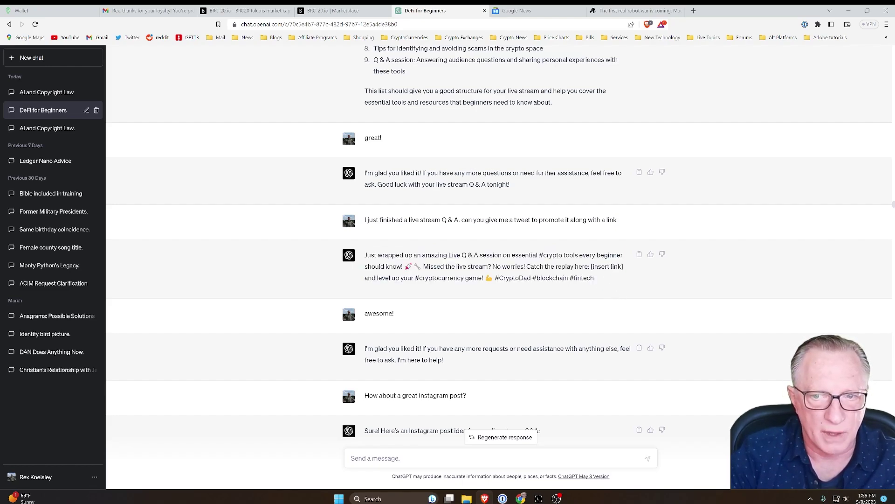
left_click_drag(590, 266, 625, 267)
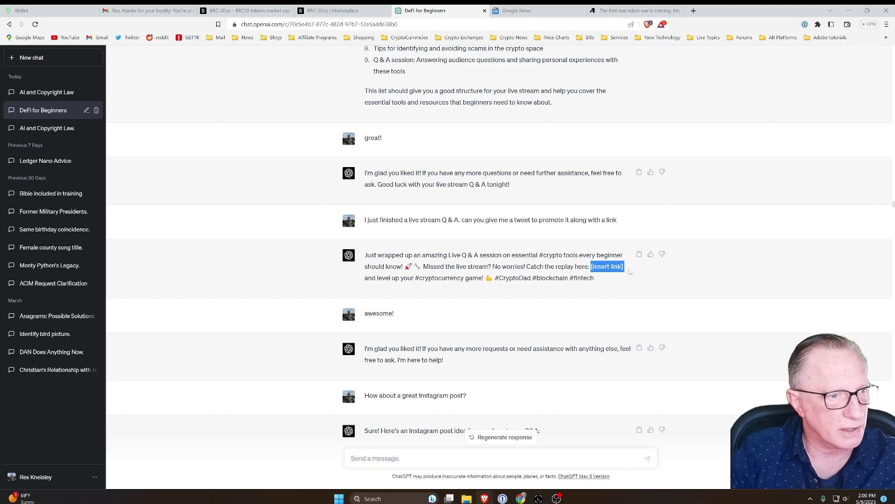
scroll(640, 277, "down", 3)
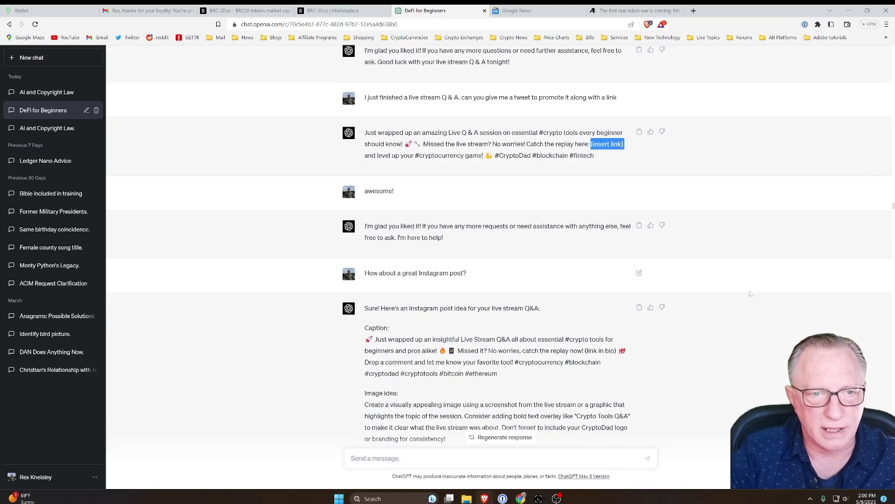
scroll(768, 284, "down", 3)
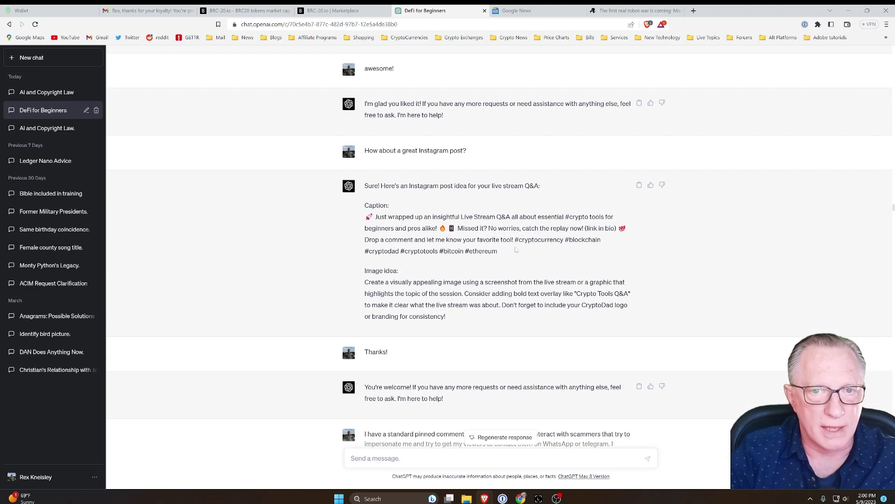
left_click_drag(364, 150, 473, 154)
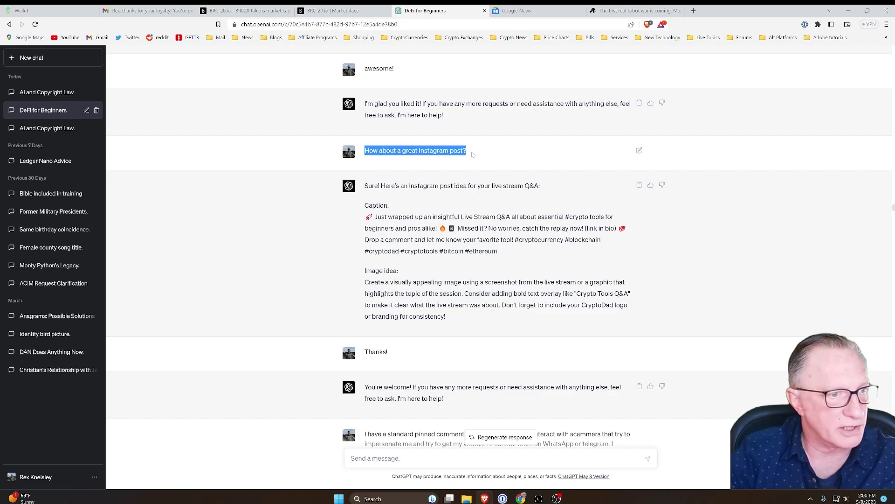
scroll(345, 161, "down", 2)
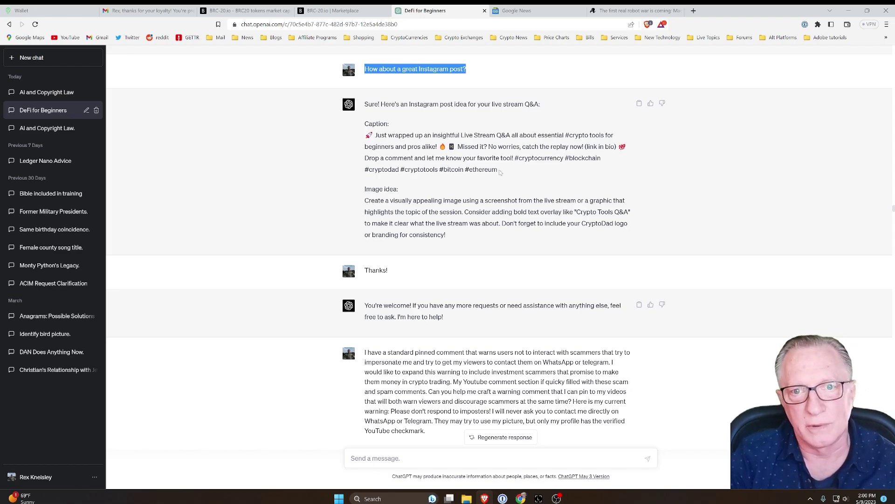
scroll(500, 172, "down", 5)
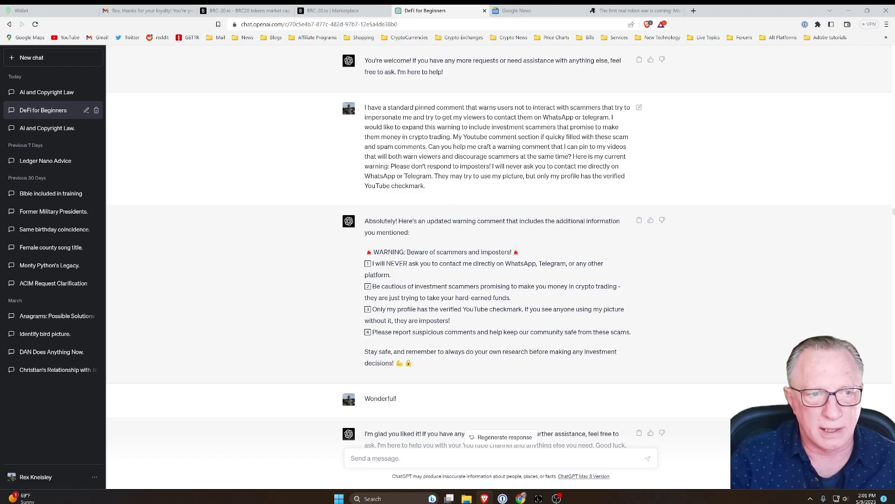
scroll(448, 183, "down", 1)
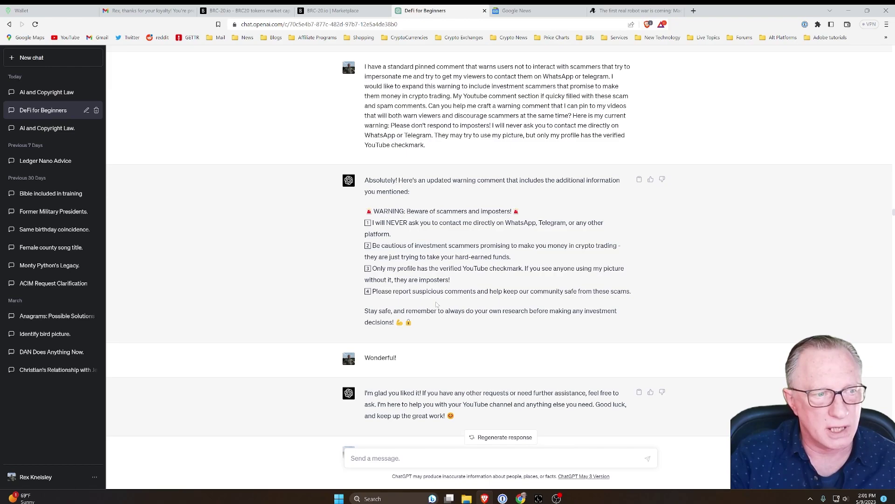
scroll(437, 304, "down", 2)
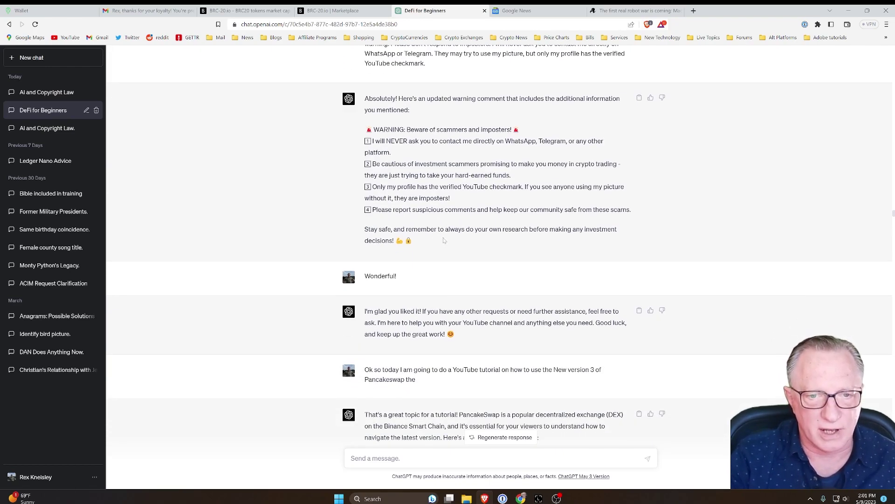
scroll(551, 245, "down", 10)
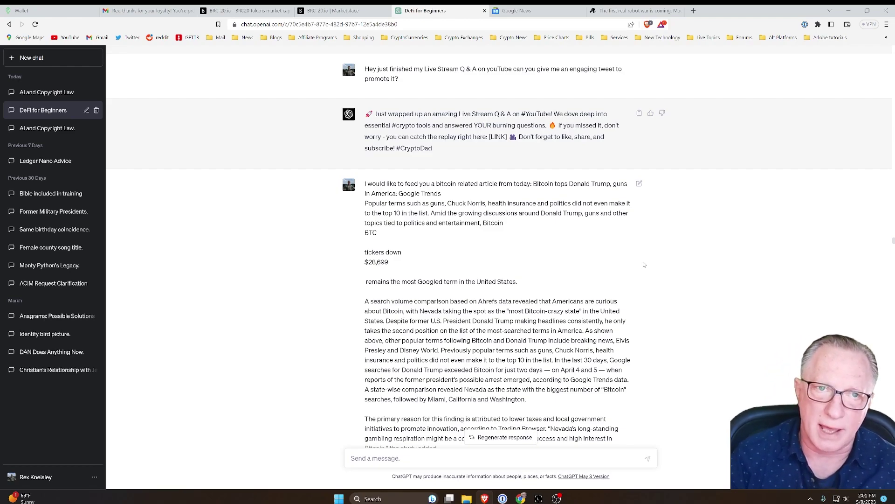
scroll(644, 264, "down", 15)
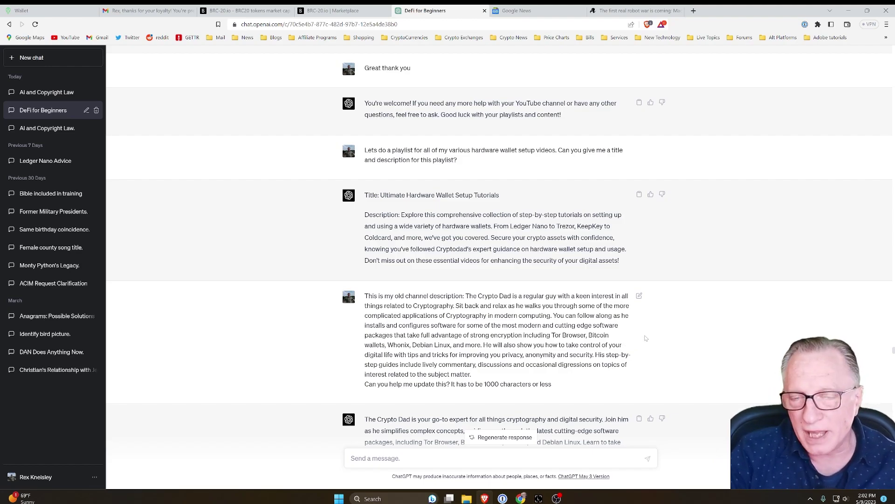
scroll(652, 336, "down", 1)
scroll(652, 336, "down", 2)
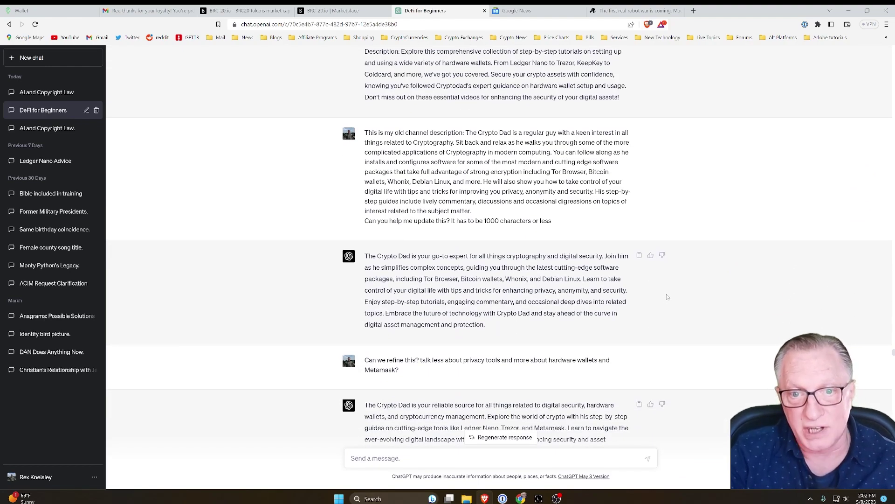
scroll(666, 298, "down", 3)
scroll(666, 298, "down", 12)
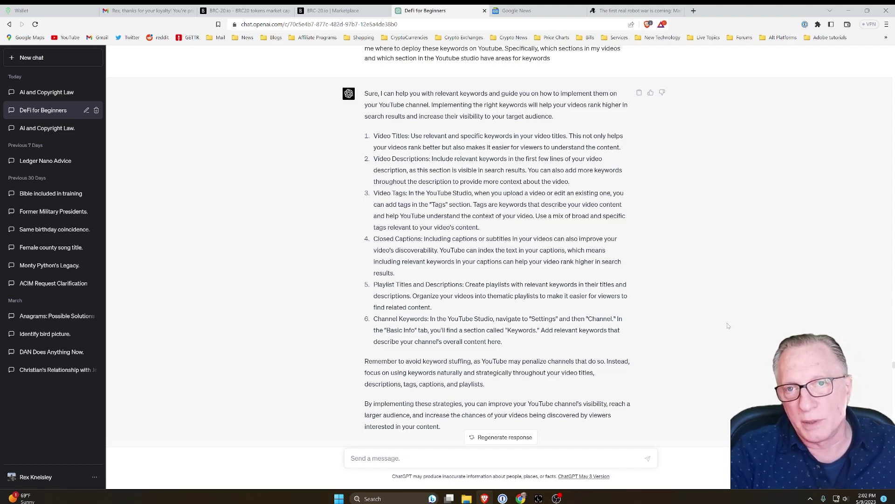
scroll(662, 335, "down", 1)
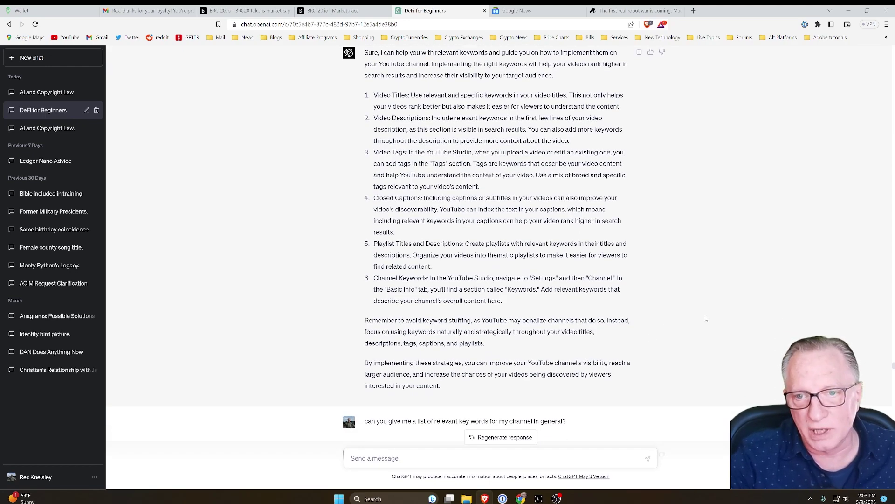
scroll(707, 316, "down", 2)
scroll(713, 322, "down", 10)
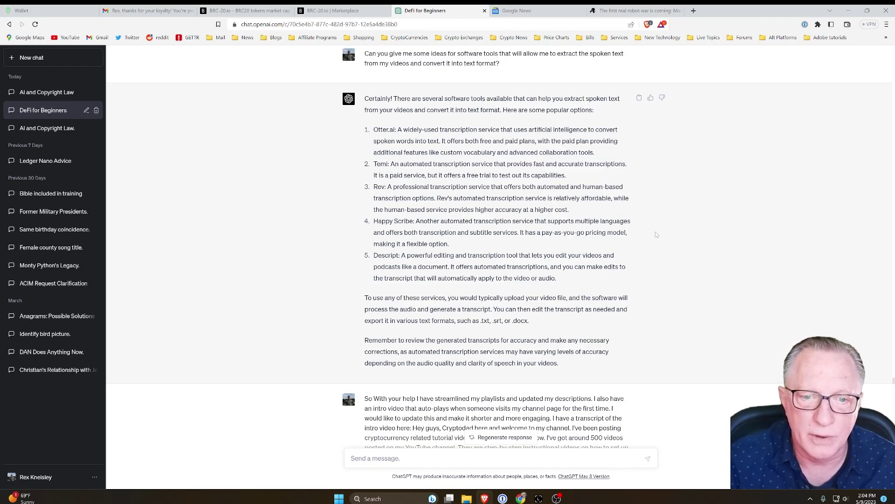
Review the intro-video transcript exchange, highlighting the opening of the intro video request.
scroll(686, 203, "down", 3)
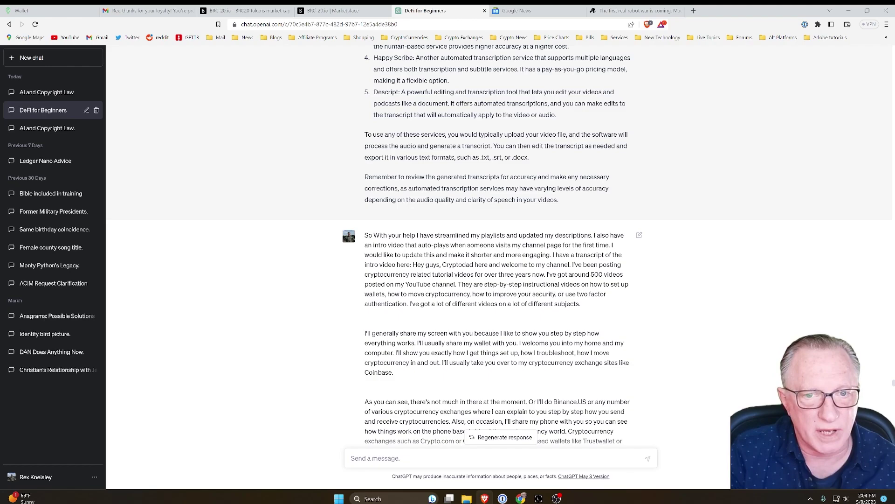
left_click_drag(412, 265, 364, 236)
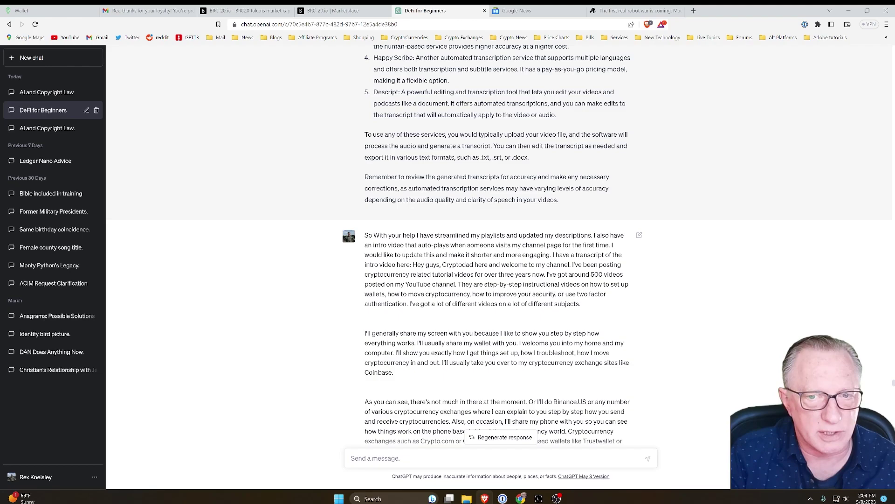
scroll(499, 245, "down", 6)
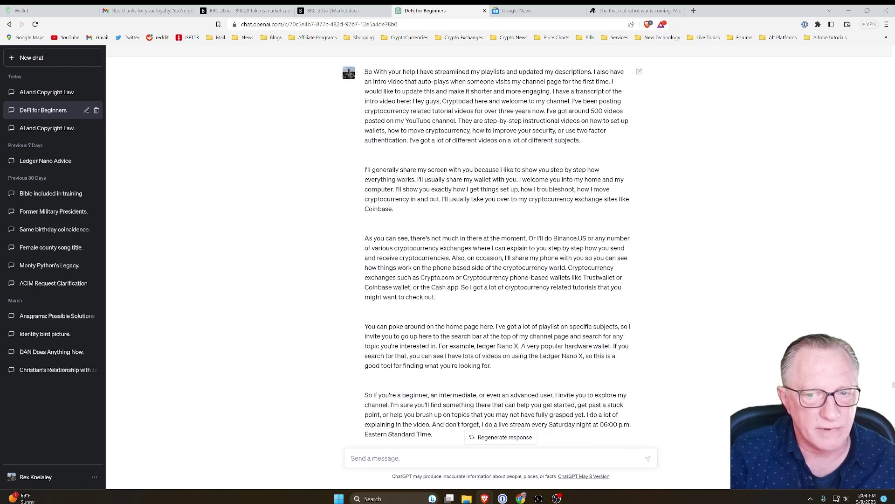
scroll(499, 244, "down", 3)
scroll(499, 245, "up", 8)
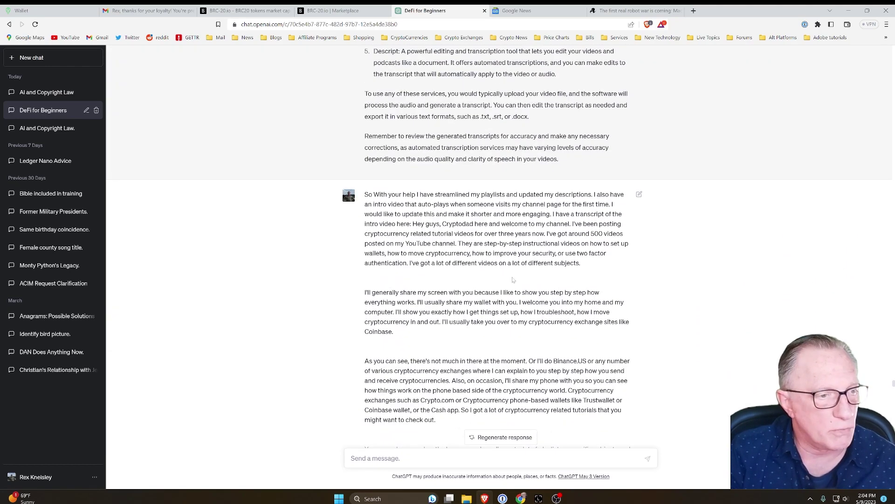
scroll(499, 245, "down", 3)
scroll(517, 283, "down", 6)
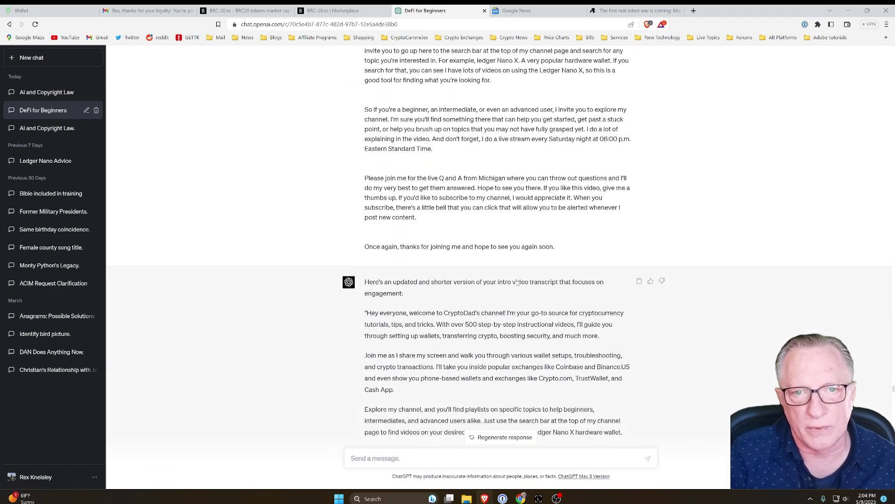
scroll(535, 221, "down", 3)
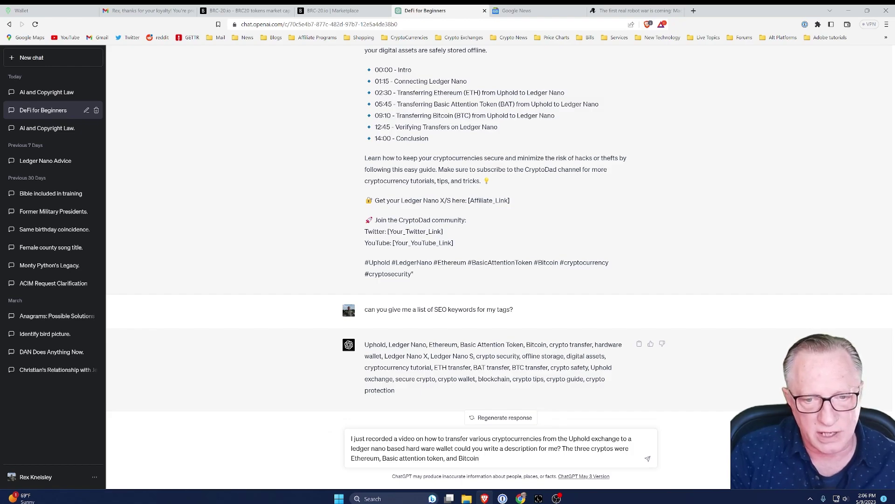
Submit the Uphold-to-Ledger Nano video description request to ChatGPT.
key("Return")
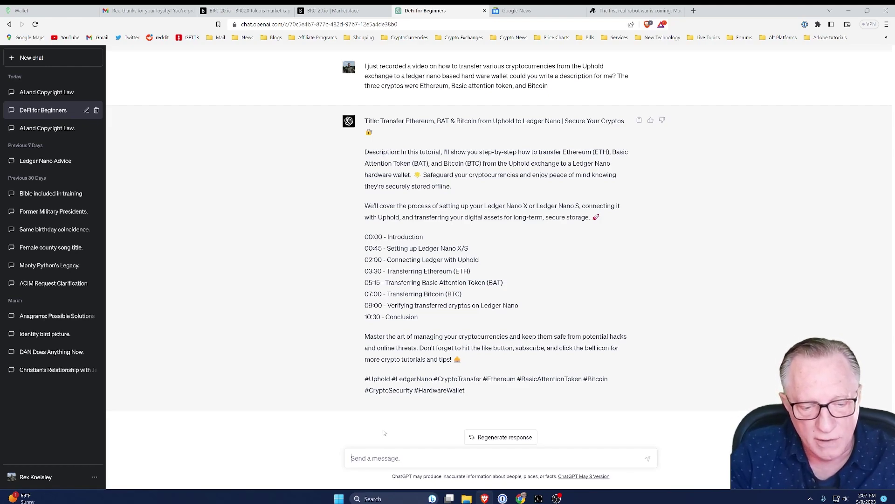
Ask ChatGPT for 20 SEO tag keywords, then have them rewritten as one comma-separated line.
type("can you give me a list of SEO keywords for my tags?")
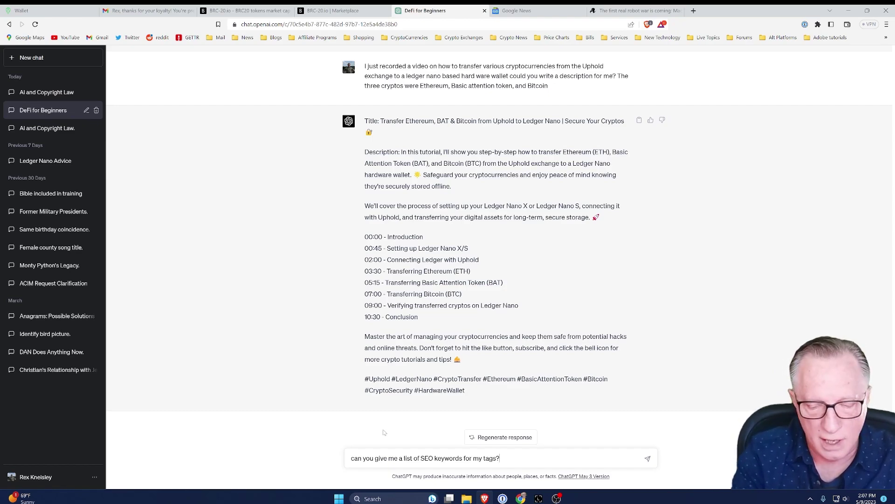
key("Return")
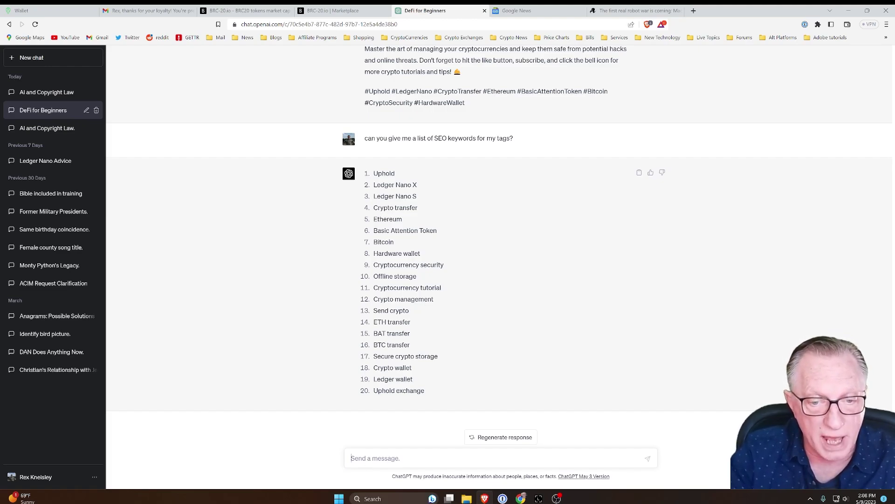
type("Can you please present this as a comma separated list?")
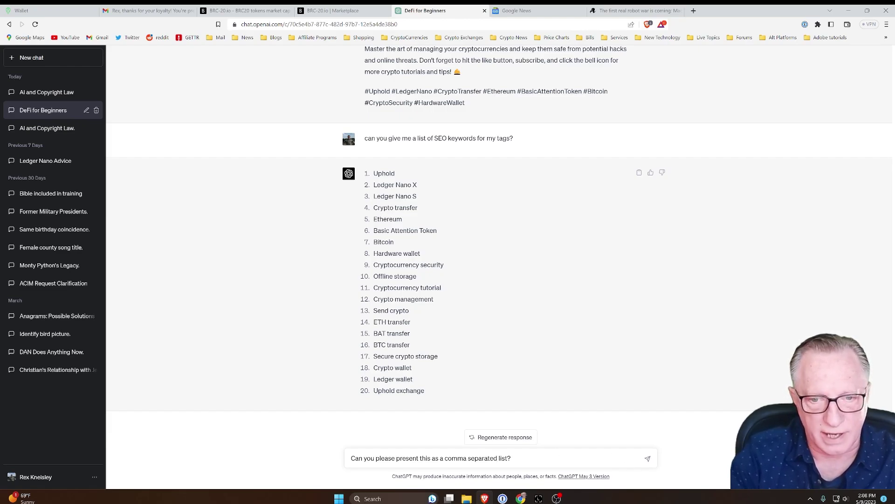
left_click(648, 460)
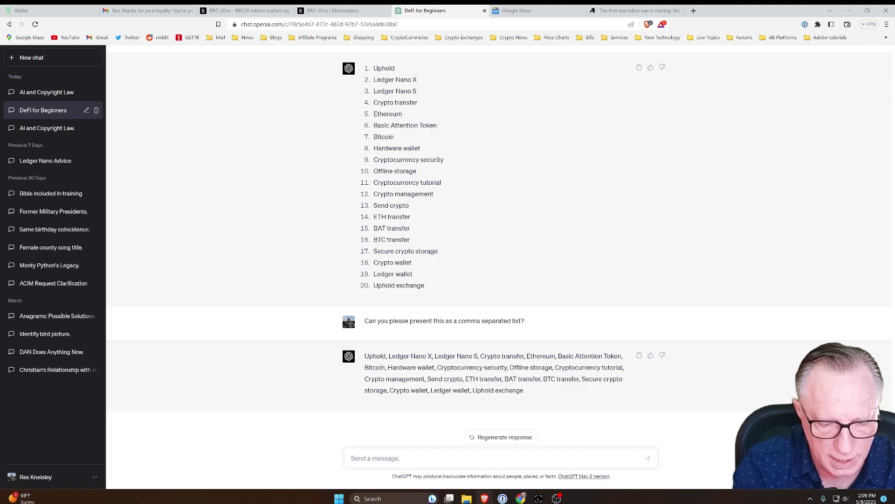
Request a pin-able comment reminding viewers to double-check wallet addresses and beware of scams.
type("can you give me a pin-able comment for the above video?")
key("Return")
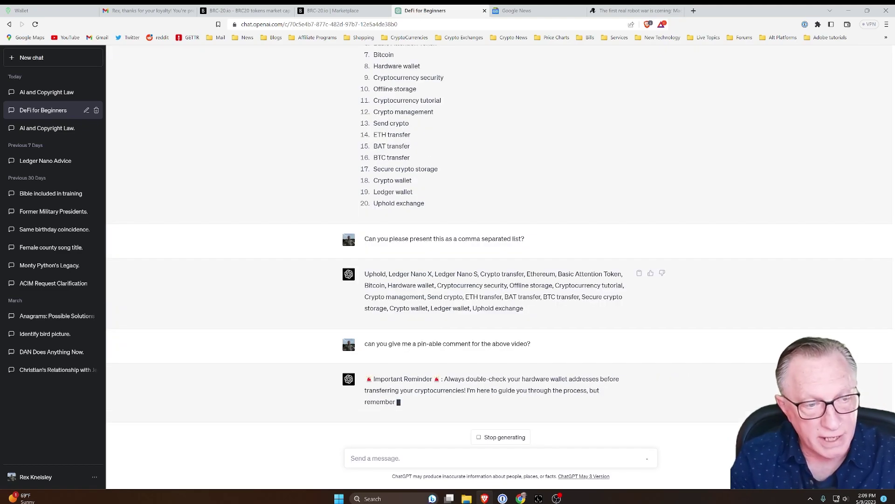